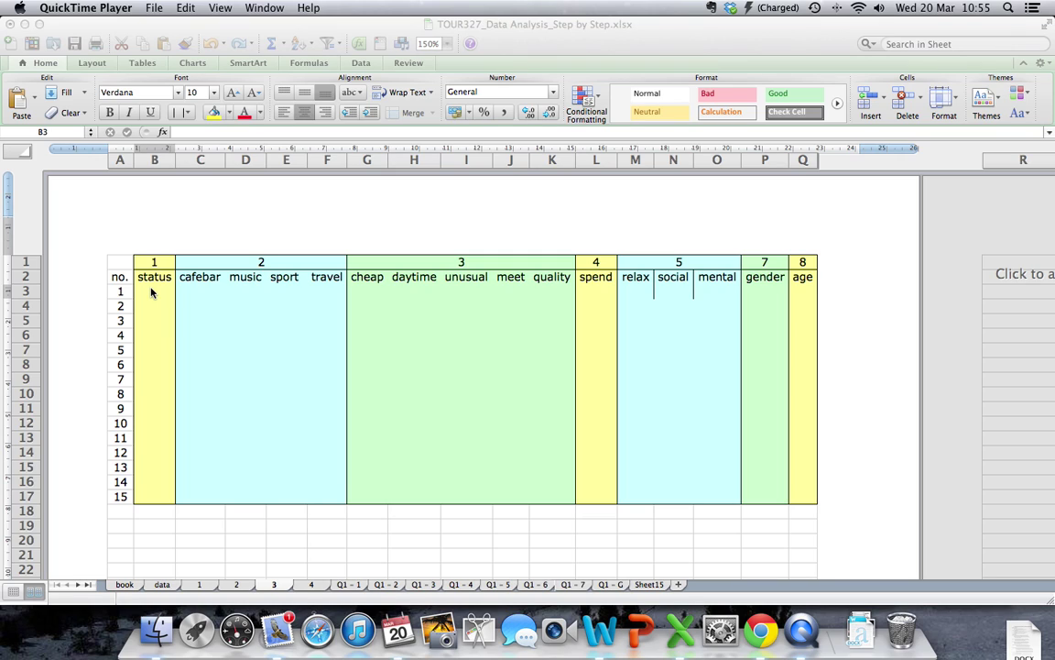
Select status cell B3 on sheet 3 of TOUR327_Data Analysis_Step by Step.xlsx
{"action": "left_click", "coordinate": [152, 292]}
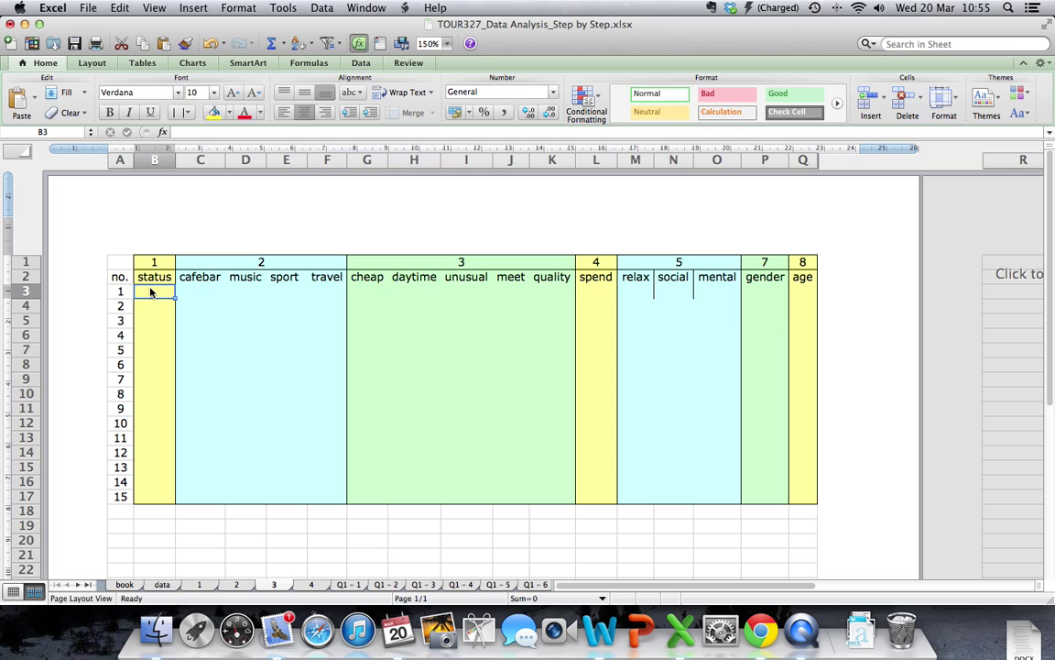
Begin a List data-validation rule on B3, ready to choose its source range on a sheet
{"action": "left_click", "coordinate": [325, 8]}
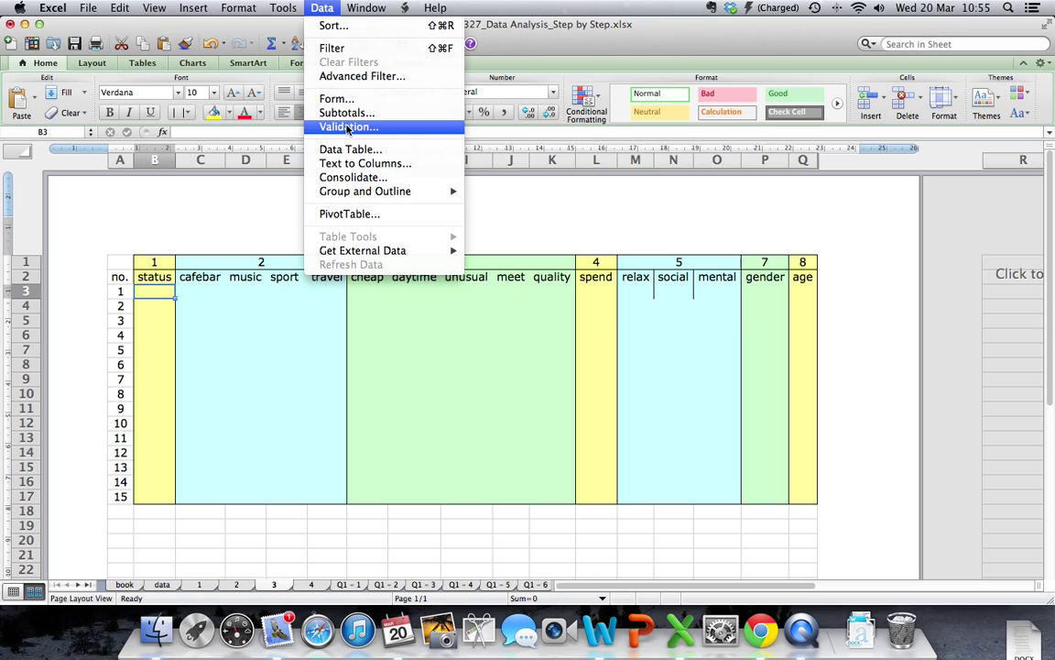
{"action": "left_click", "coordinate": [348, 127]}
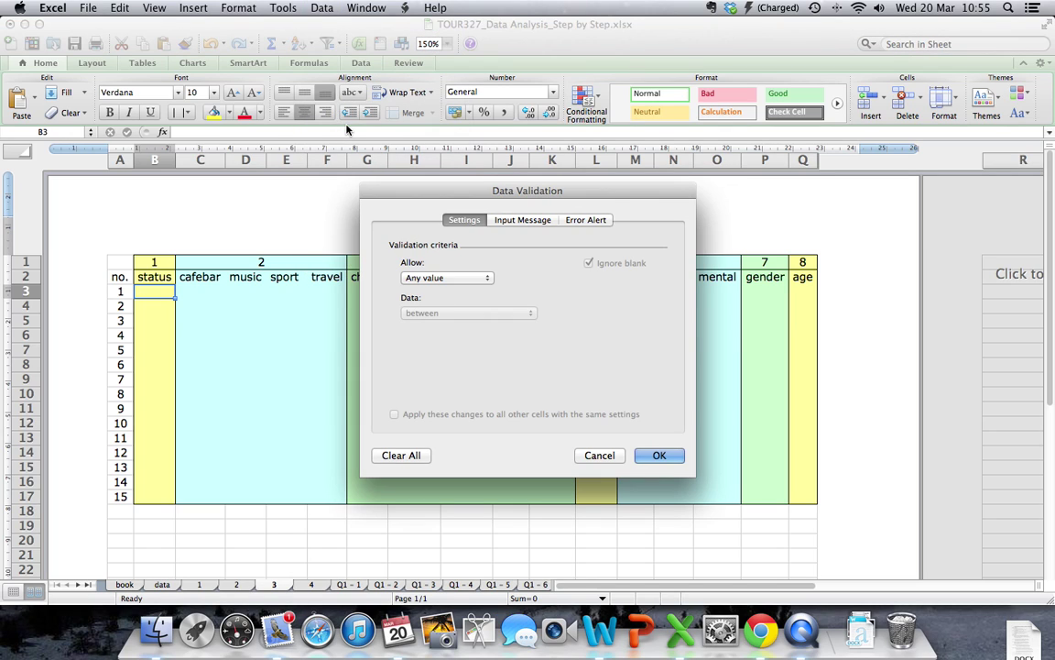
{"action": "left_click", "coordinate": [458, 278]}
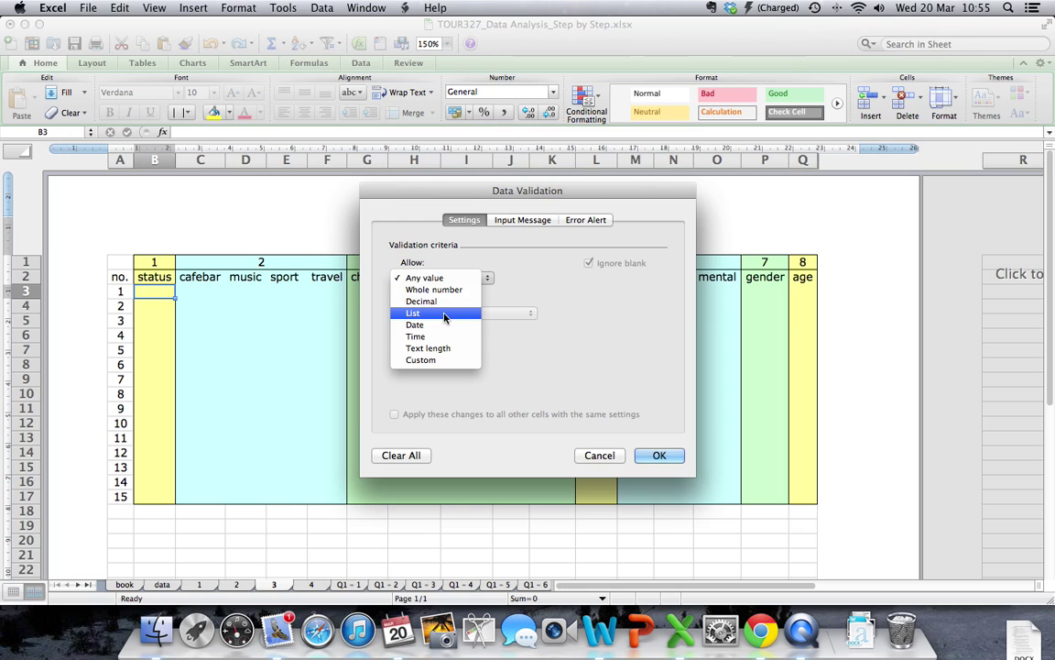
{"action": "left_click", "coordinate": [445, 314]}
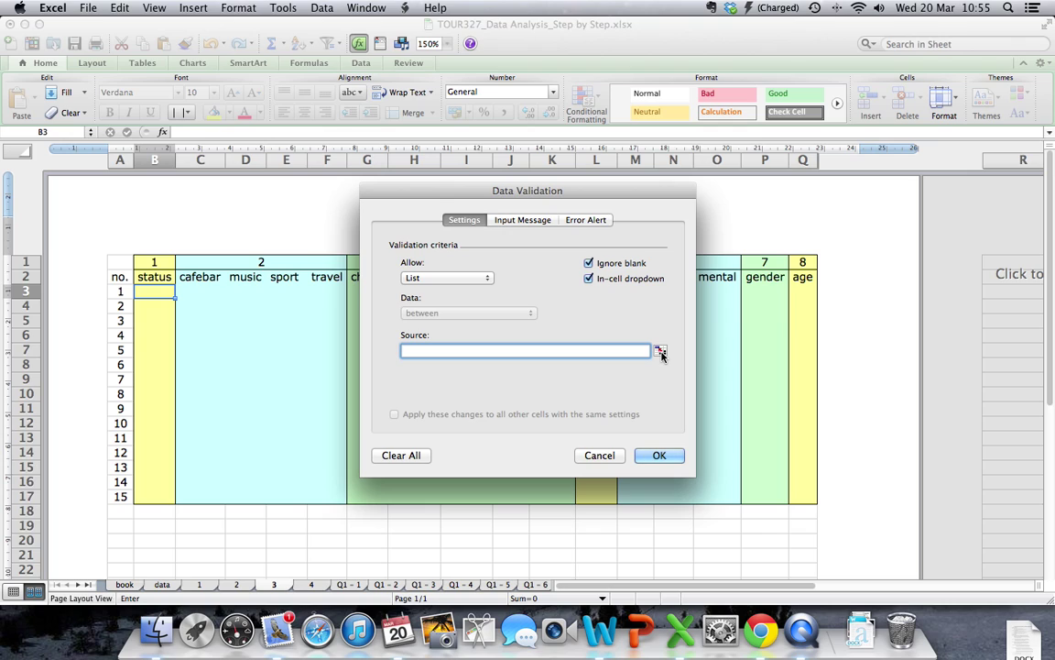
{"action": "left_click", "coordinate": [660, 352]}
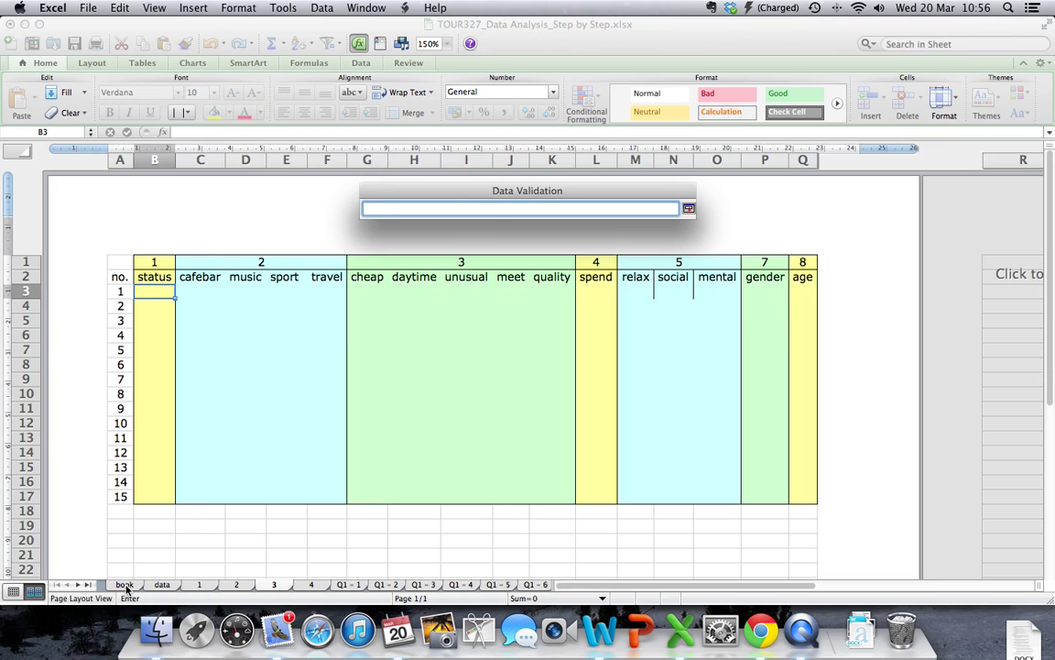
Set B3's list source to =book!$D$3:$D$6 (FT, FTR, PTF, PTO) and confirm
{"action": "left_click", "coordinate": [126, 586]}
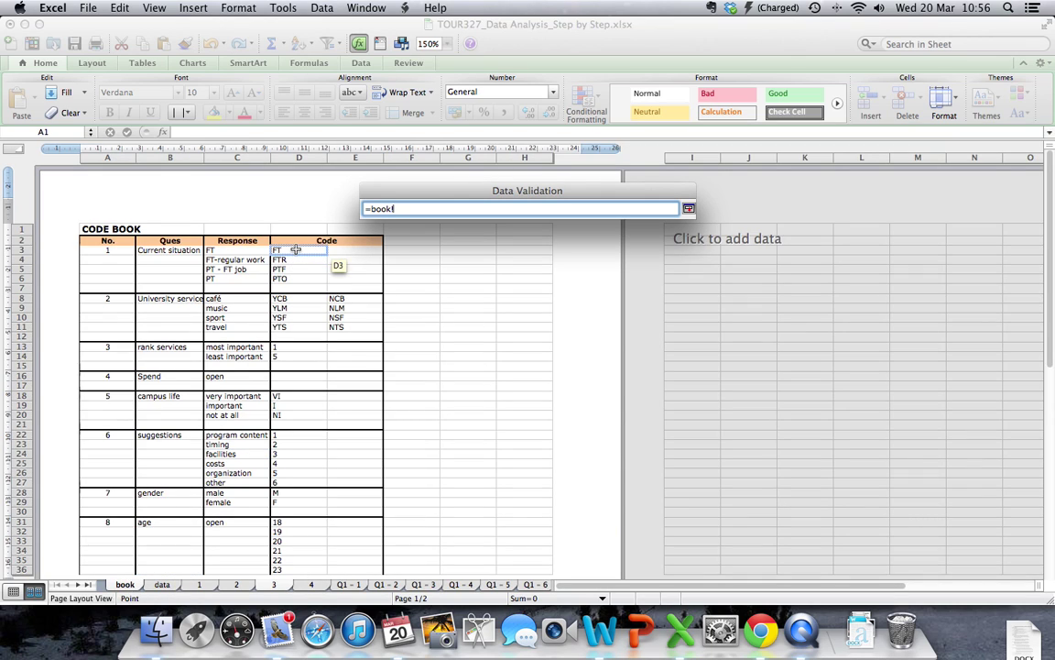
{"action": "left_click_drag", "start_coordinate": [296, 249], "coordinate": [289, 277]}
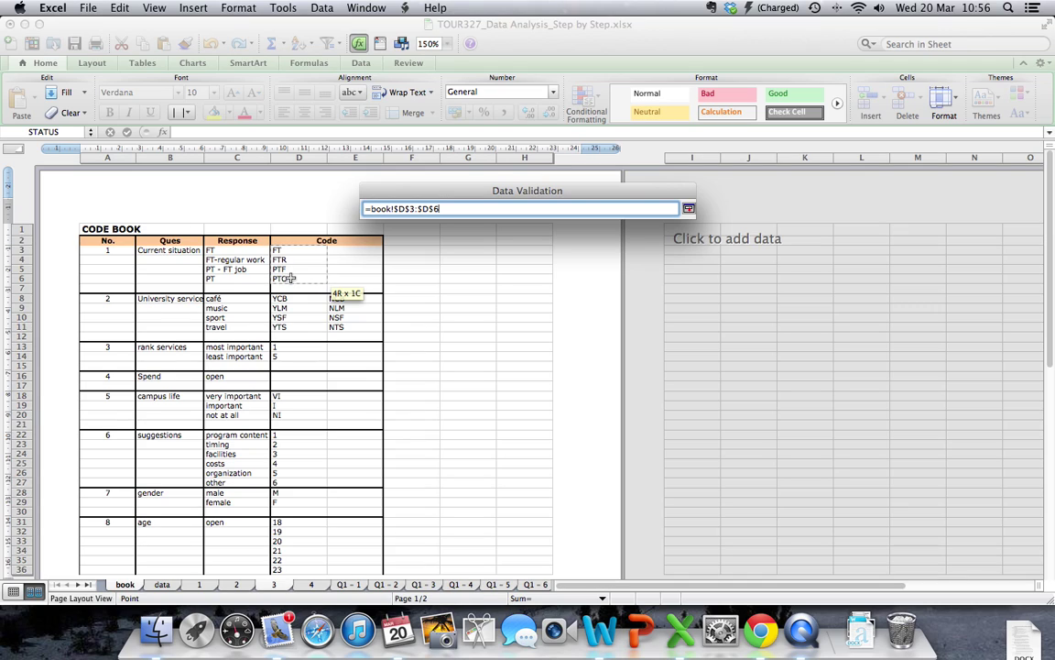
{"action": "left_click", "coordinate": [688, 210]}
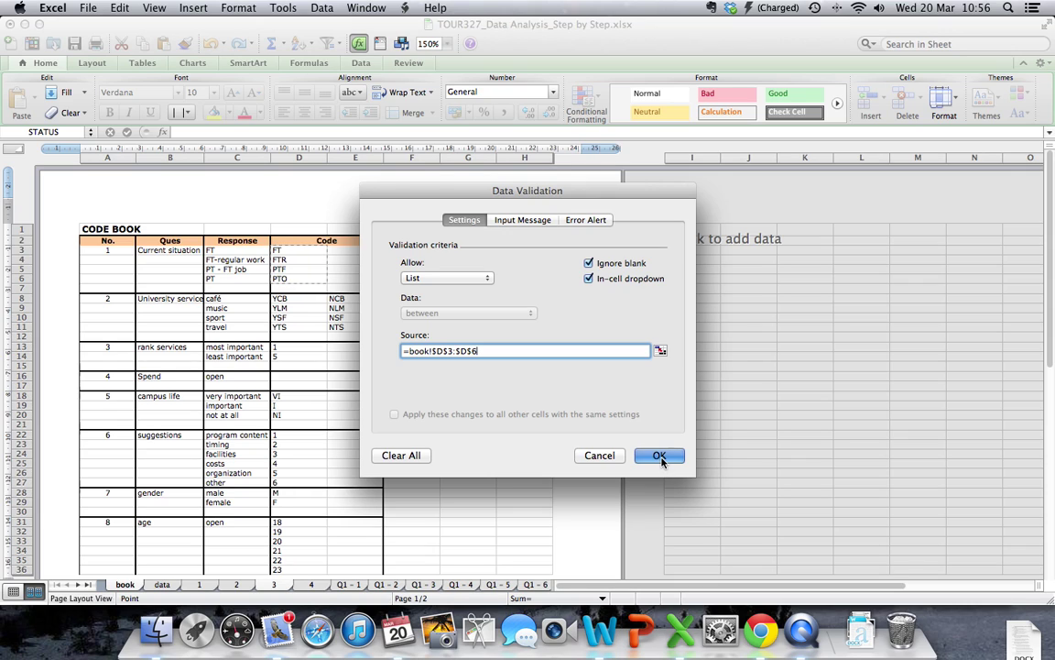
{"action": "left_click", "coordinate": [660, 457]}
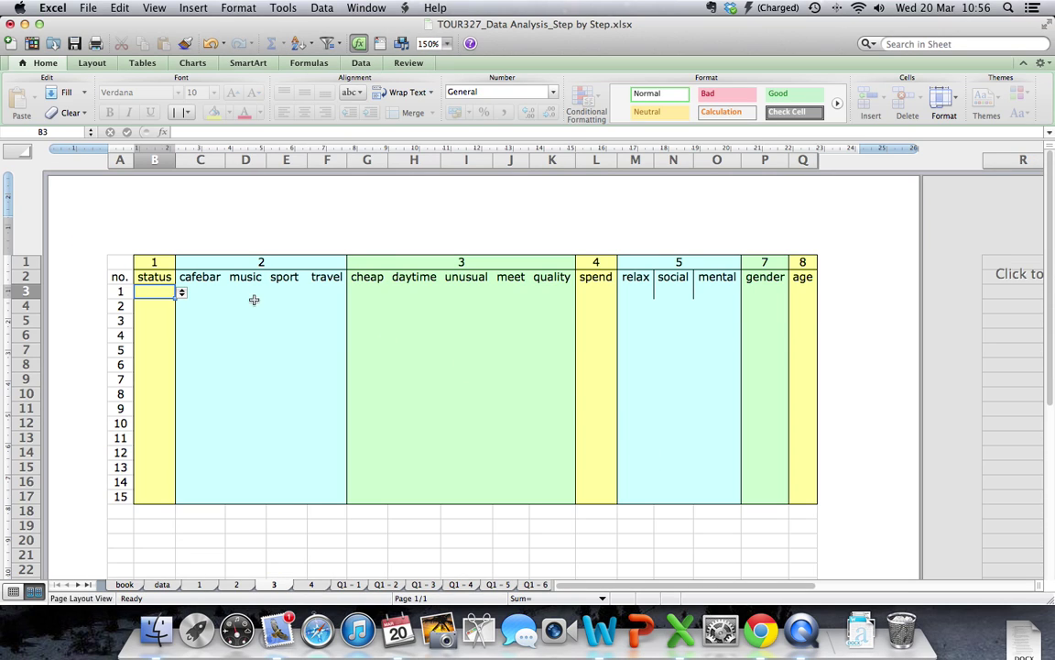
Test B3's status dropdown, then fill it down to B17
{"action": "left_click", "coordinate": [182, 293]}
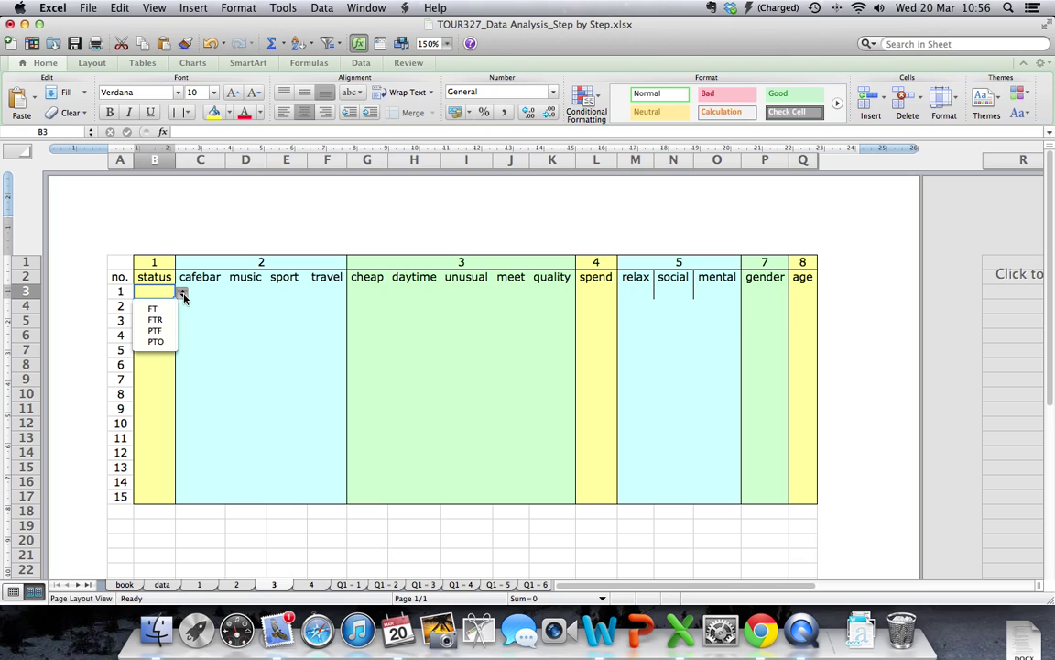
{"action": "left_click", "coordinate": [182, 293]}
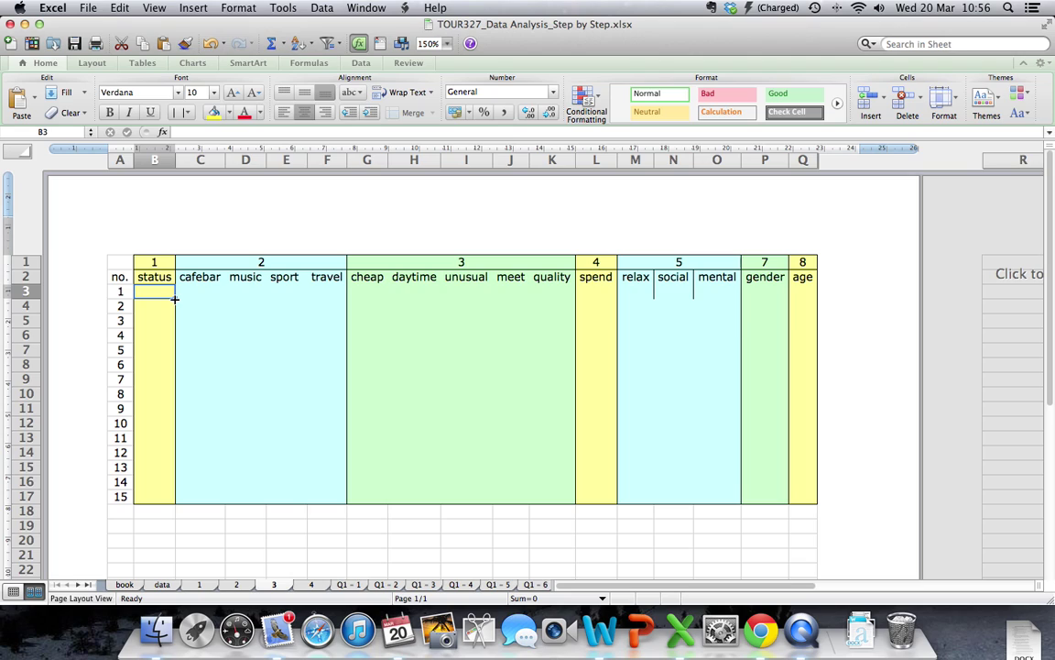
{"action": "left_click_drag", "start_coordinate": [174, 299], "coordinate": [172, 502]}
Verify that B4 and B3 both offer the FT, FTR, PTF and PTO codes
{"action": "left_click", "coordinate": [163, 311]}
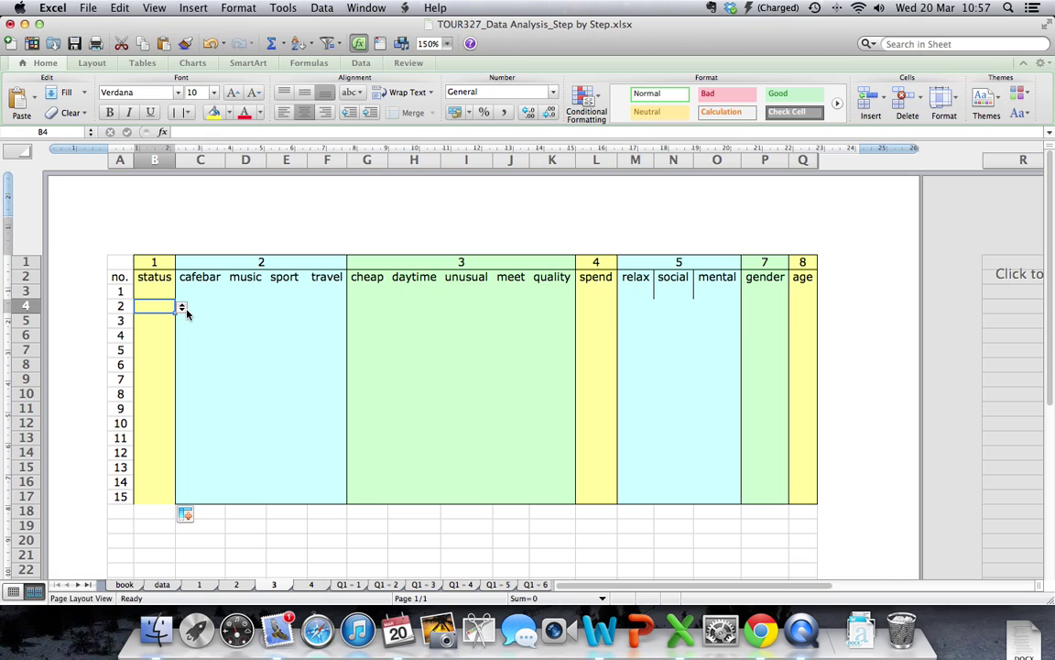
{"action": "left_click", "coordinate": [183, 308]}
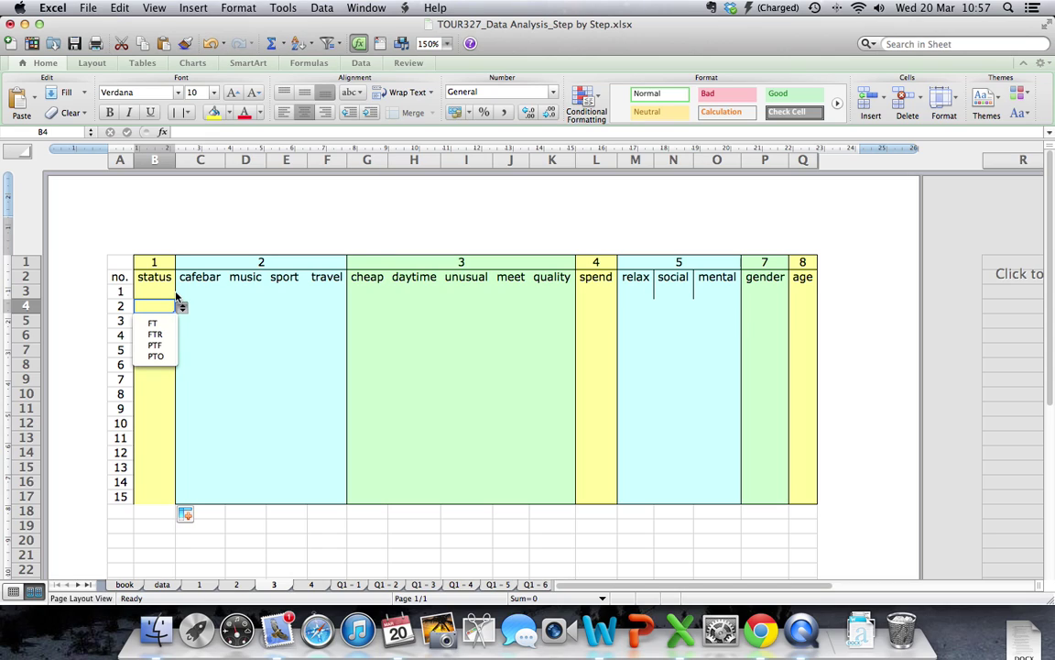
{"action": "left_click", "coordinate": [160, 290]}
{"action": "left_click", "coordinate": [161, 291]}
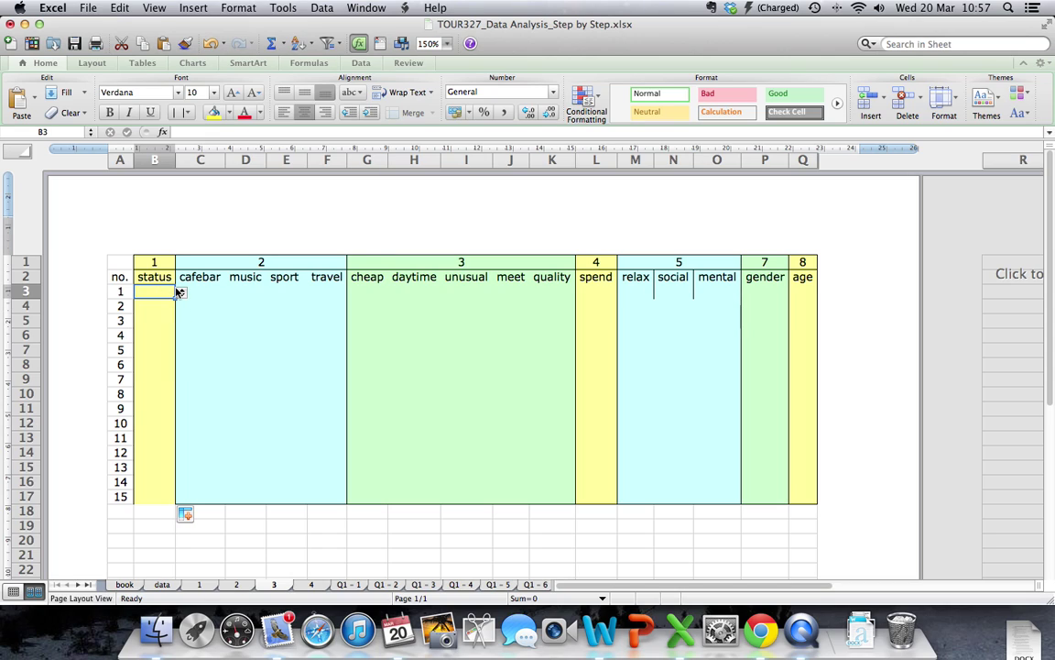
{"action": "left_click", "coordinate": [182, 293]}
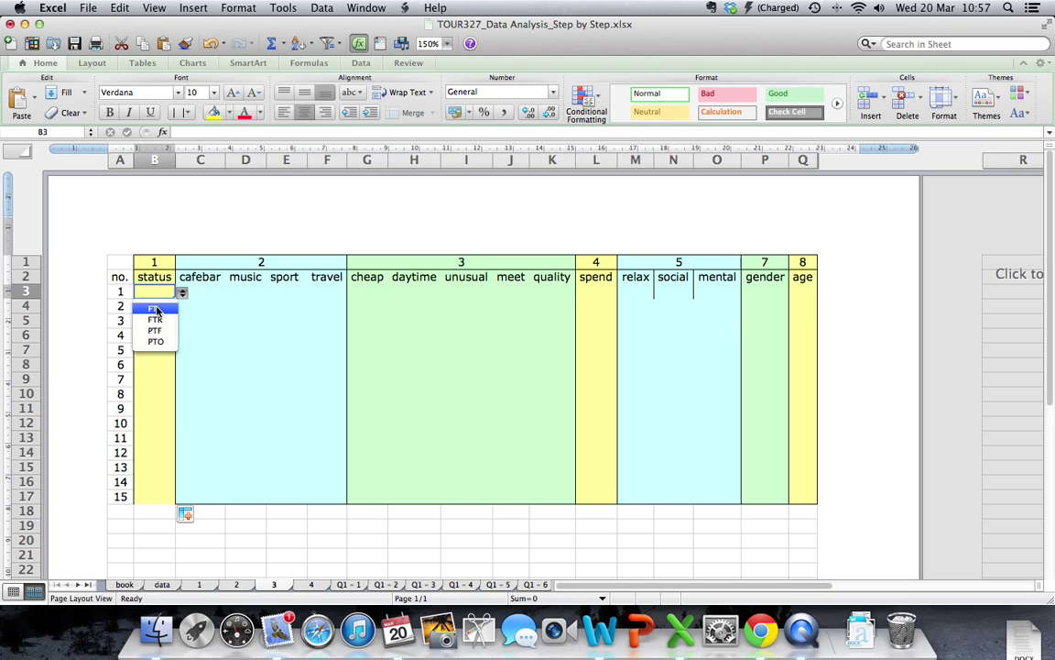
Choose FT in B3, then look over row 3's cafebar, music, sport and travel cells
{"action": "left_click", "coordinate": [154, 310]}
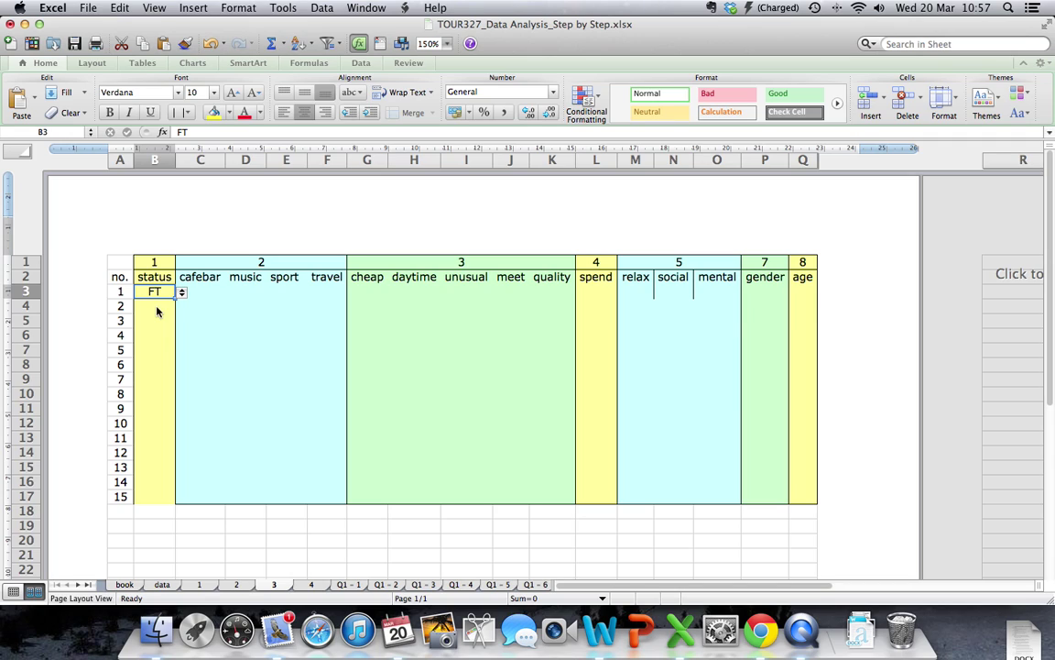
{"action": "left_click", "coordinate": [200, 291]}
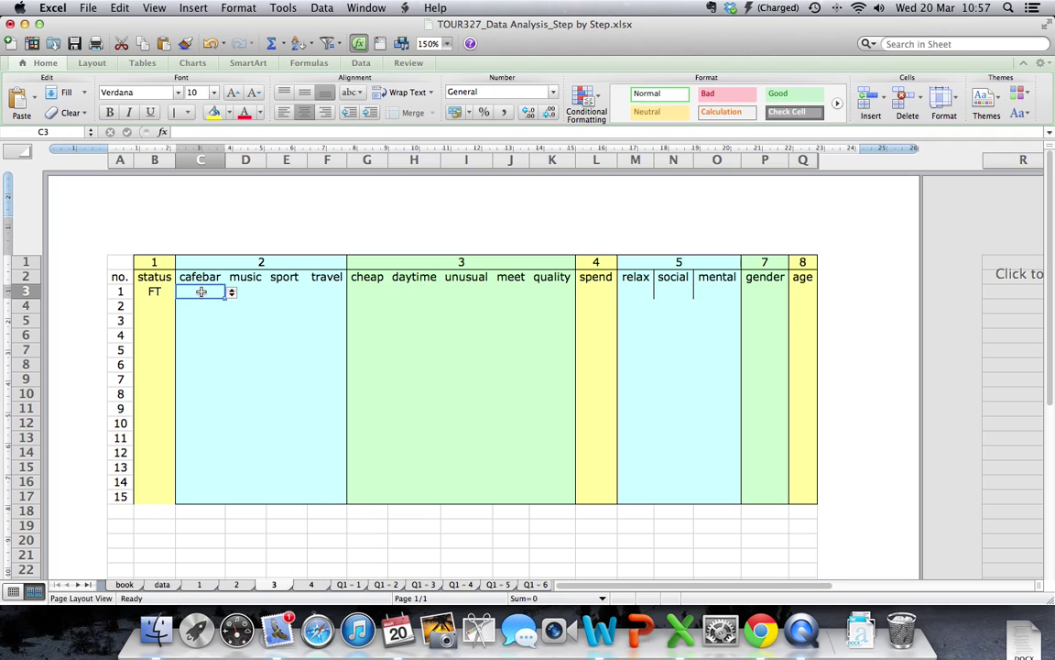
{"action": "left_click", "coordinate": [245, 289]}
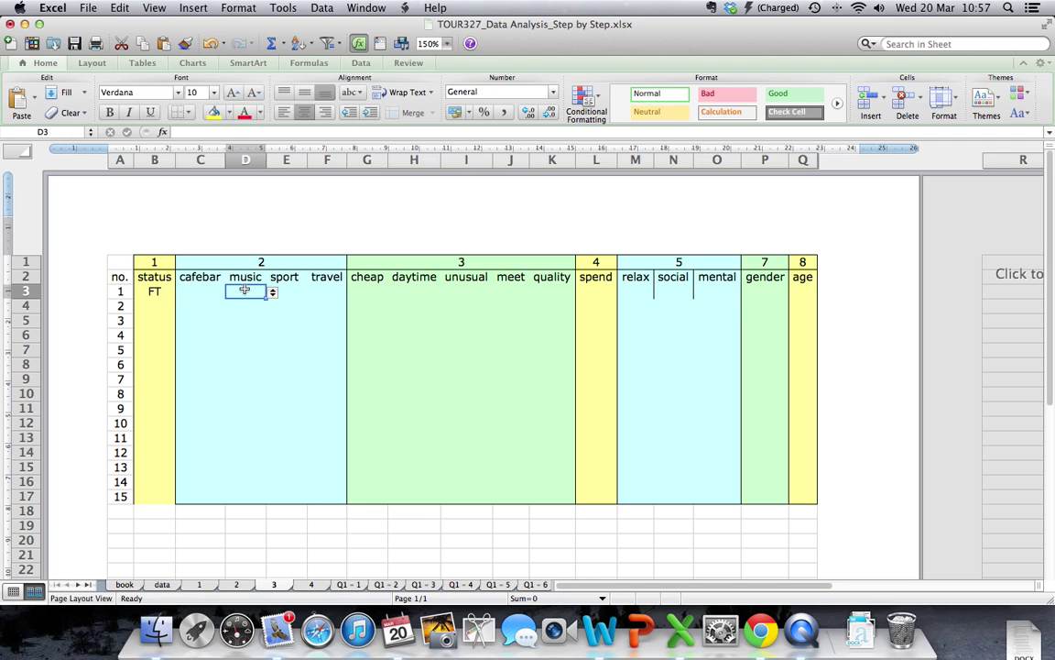
{"action": "left_click", "coordinate": [280, 291]}
{"action": "left_click", "coordinate": [320, 291]}
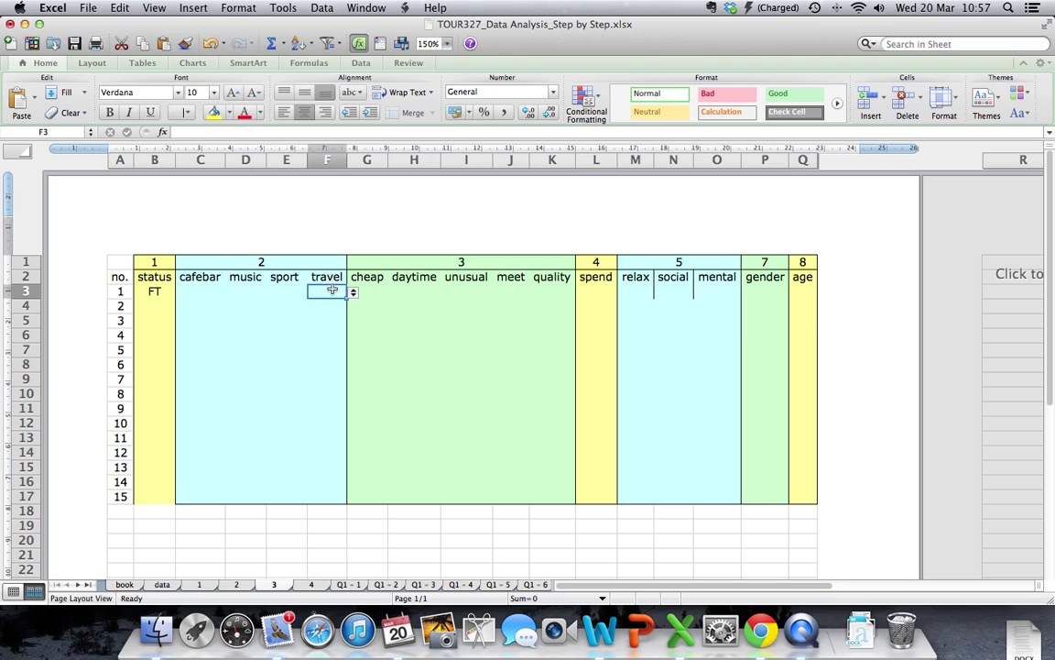
{"action": "left_click", "coordinate": [199, 290]}
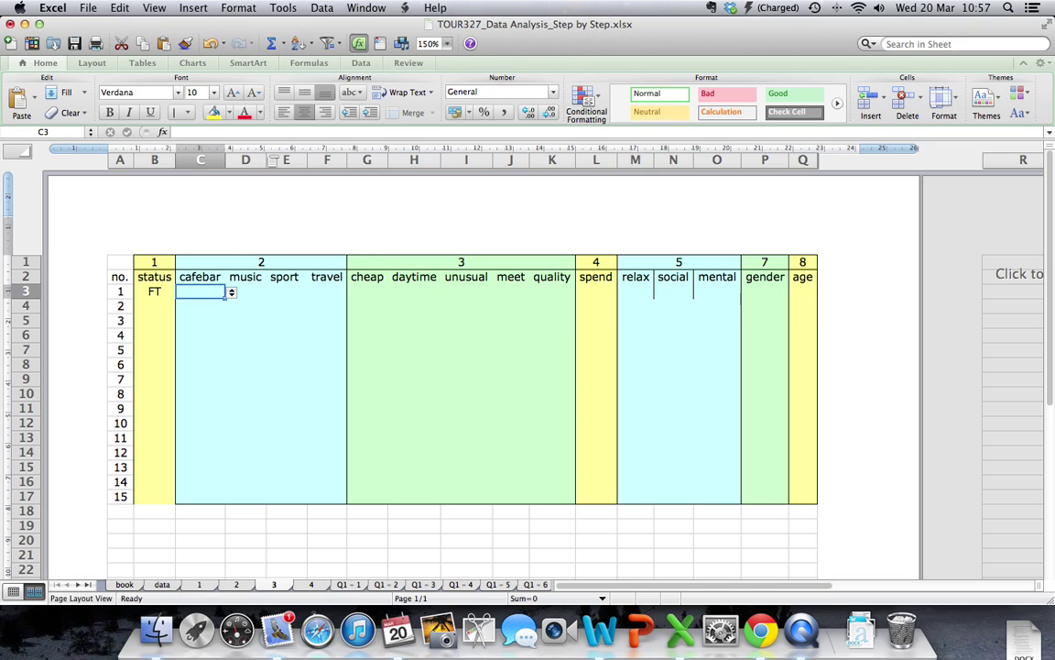
Clear all existing data validation from cafebar cell C3
{"action": "left_click", "coordinate": [322, 9]}
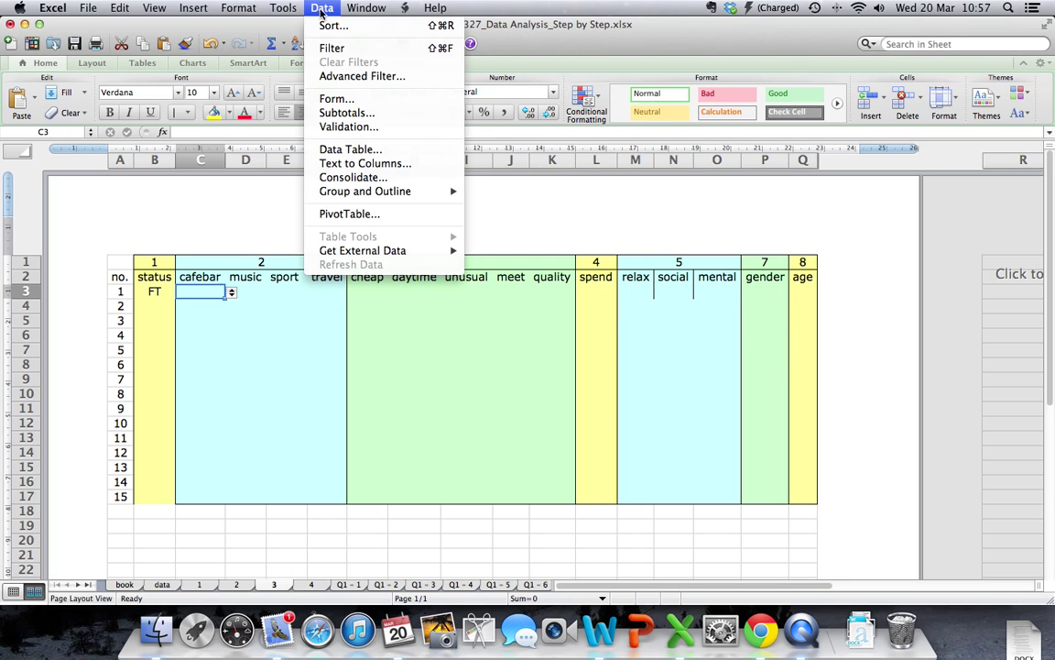
{"action": "left_click", "coordinate": [347, 128]}
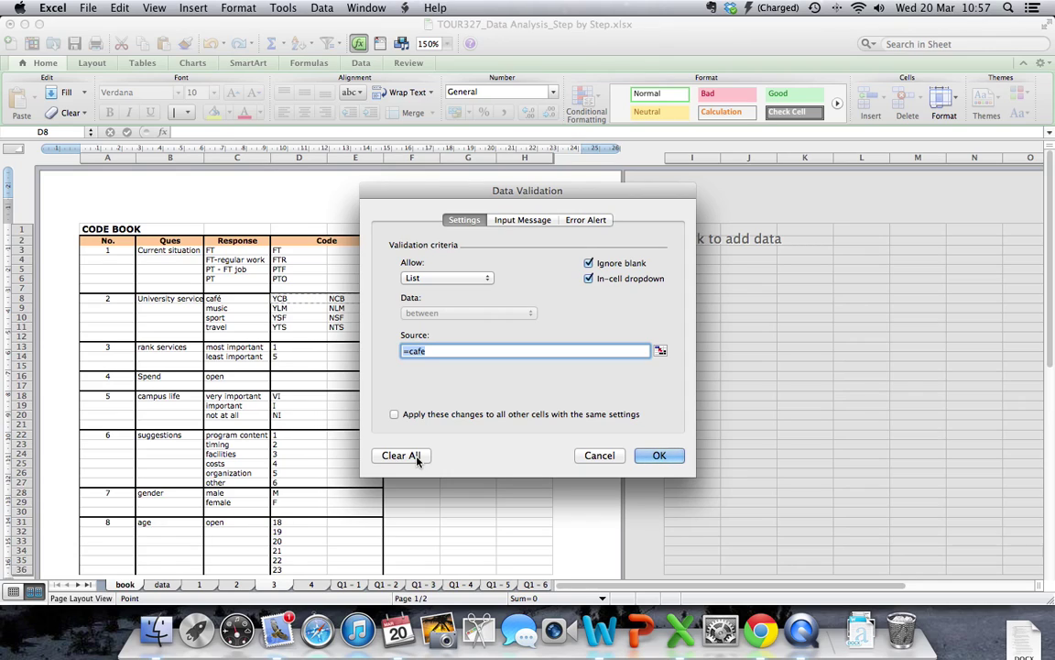
{"action": "left_click", "coordinate": [416, 456]}
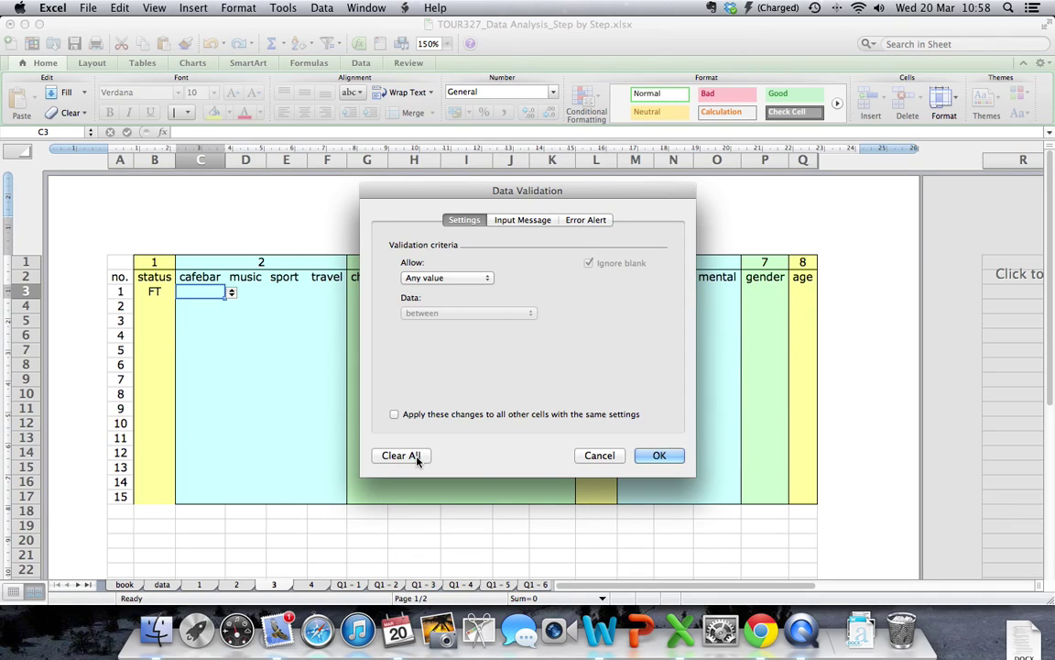
{"action": "left_click", "coordinate": [659, 455]}
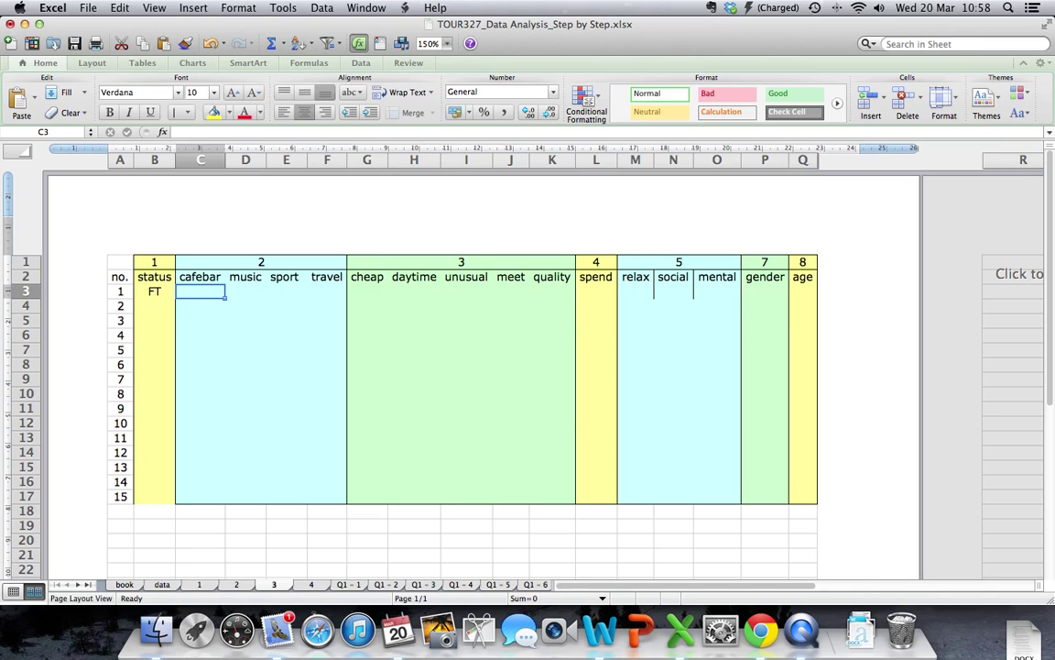
Begin a List validation rule on C3, ready to pick its source on a sheet
{"action": "left_click", "coordinate": [323, 8]}
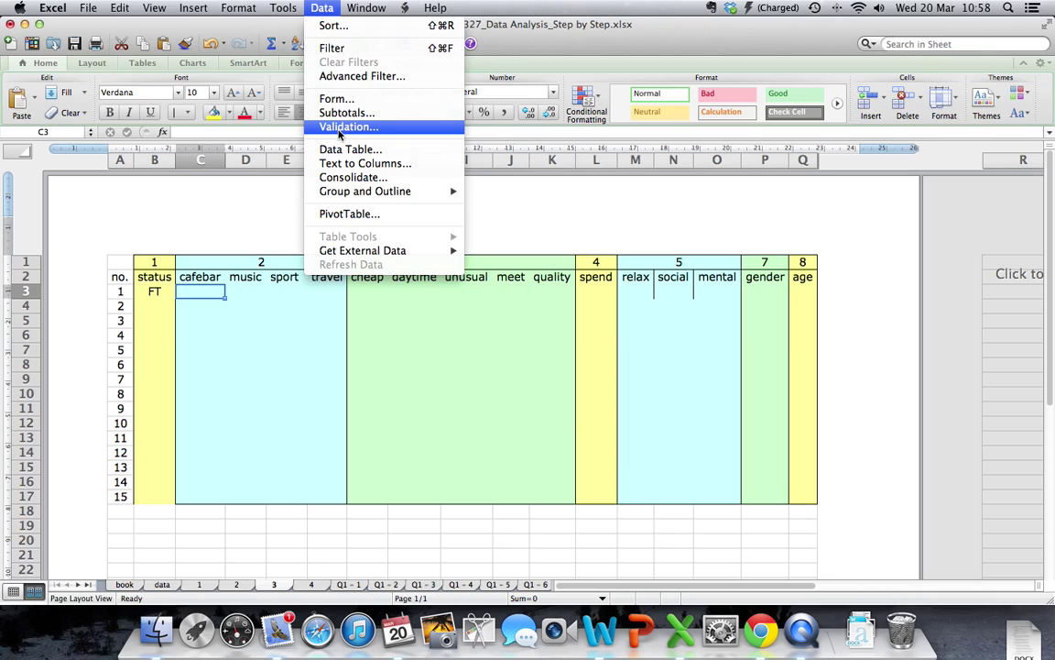
{"action": "left_click", "coordinate": [339, 128]}
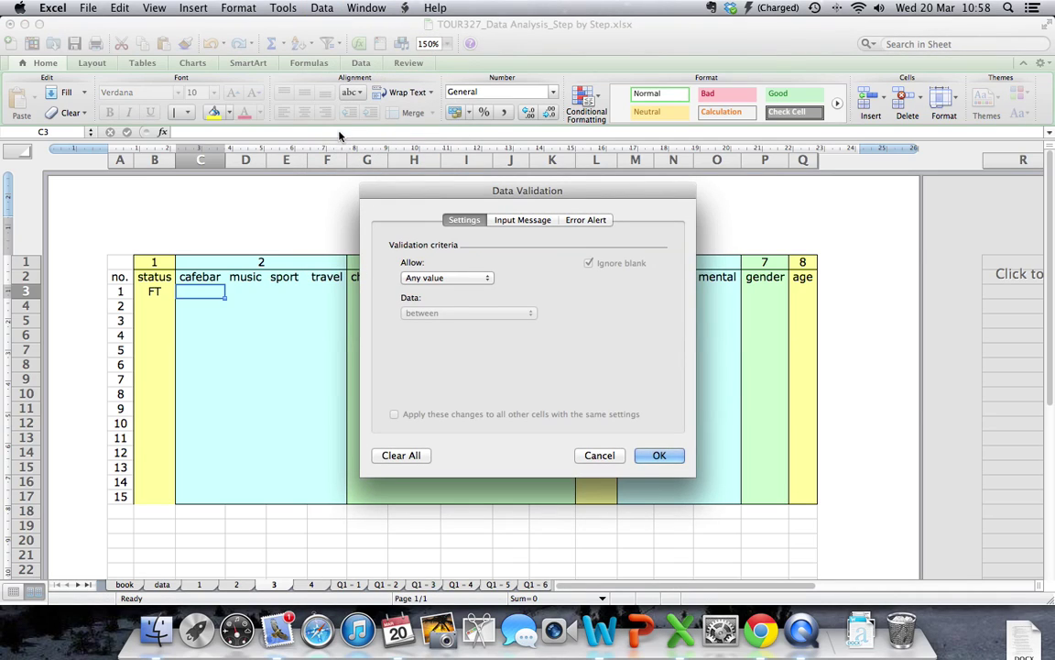
{"action": "left_click", "coordinate": [464, 277]}
{"action": "left_click", "coordinate": [464, 278]}
{"action": "left_click", "coordinate": [462, 278]}
{"action": "left_click", "coordinate": [452, 314]}
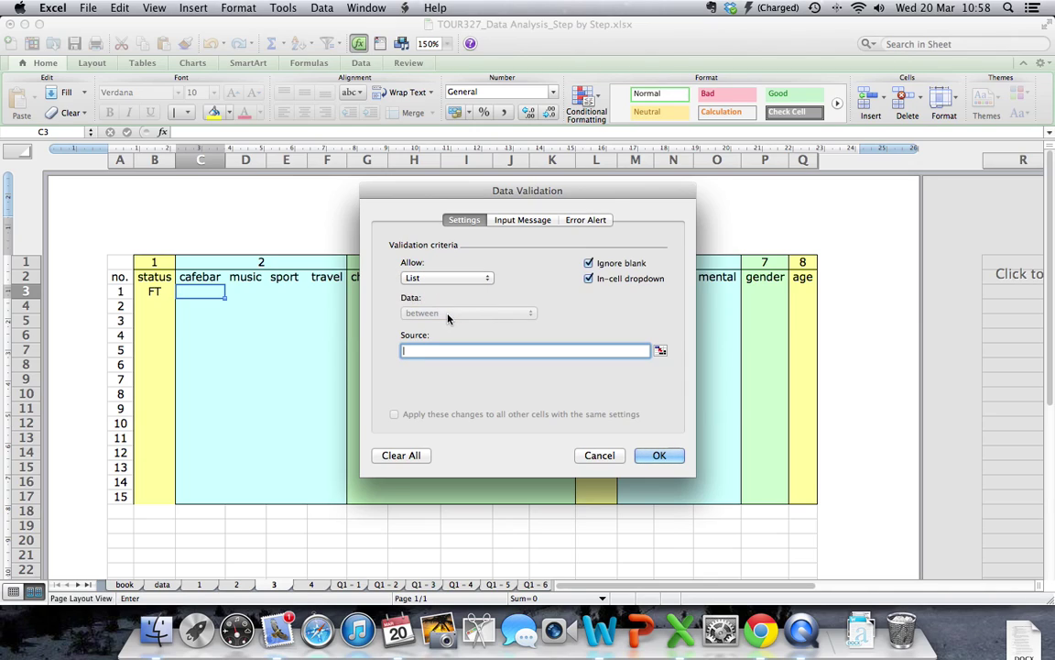
{"action": "left_click", "coordinate": [661, 351]}
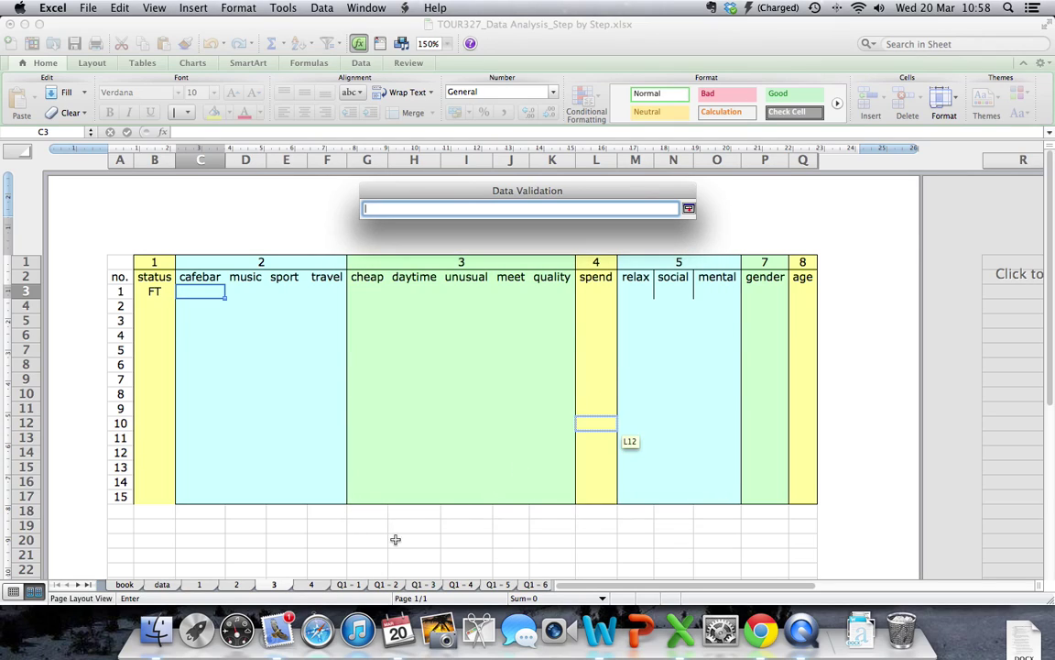
Set C3's list source to =book!$D$8:$E$8 (YCB, NCB) and confirm
{"action": "left_click", "coordinate": [124, 586]}
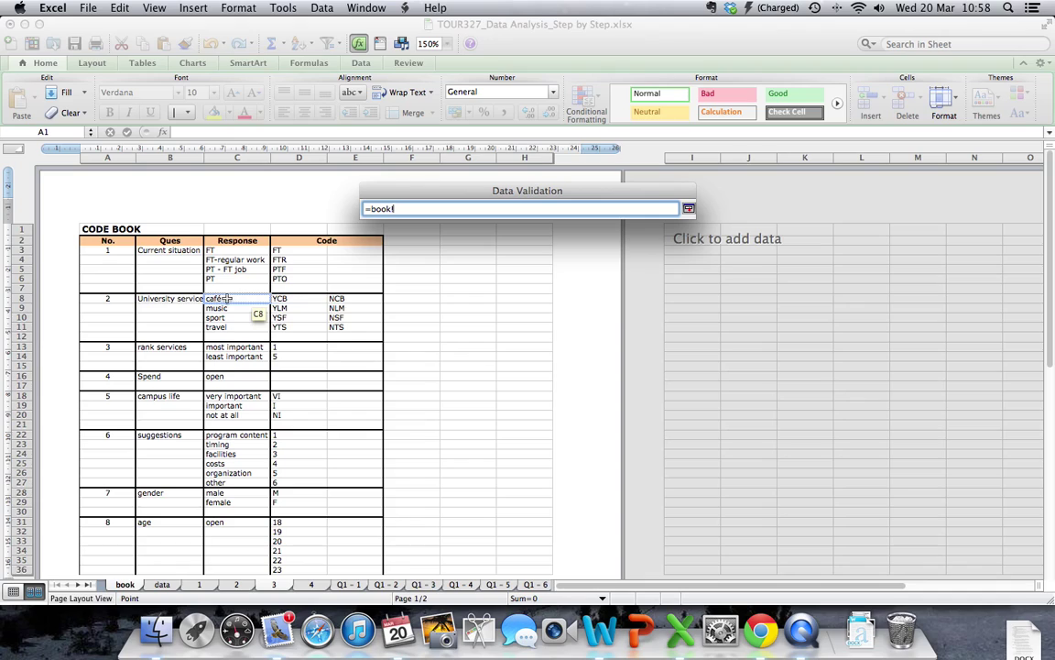
{"action": "left_click_drag", "start_coordinate": [281, 298], "coordinate": [349, 301]}
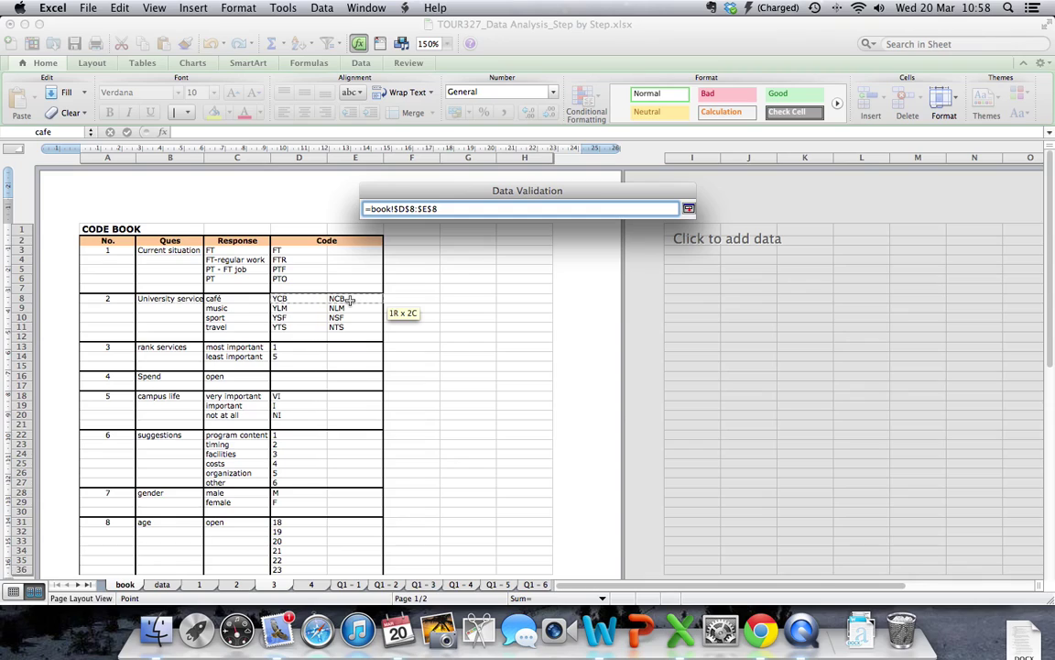
{"action": "left_click", "coordinate": [689, 209]}
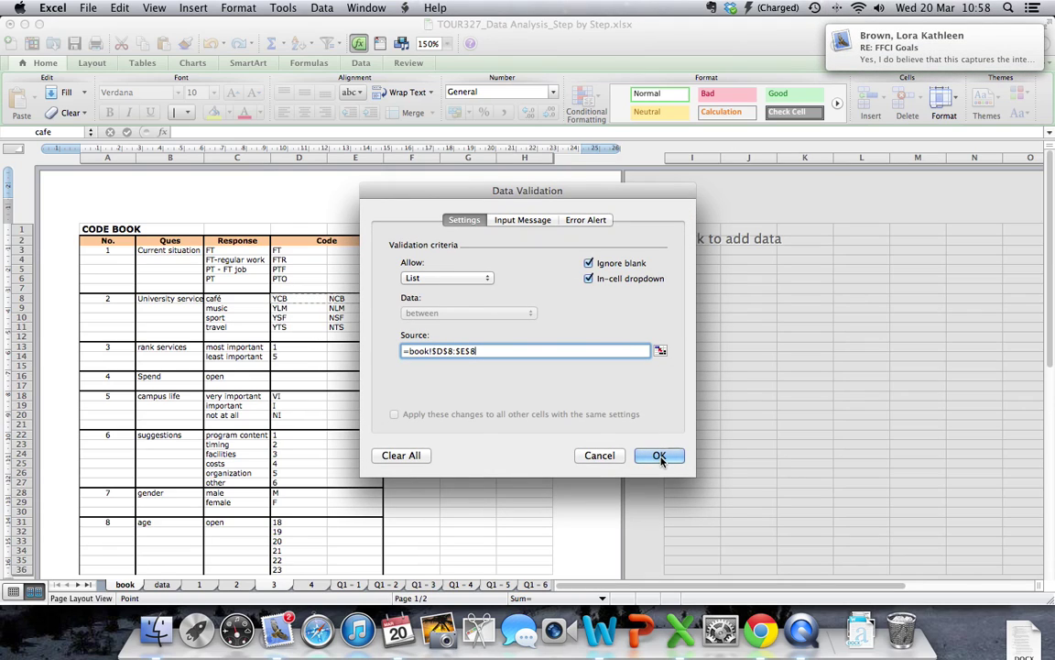
{"action": "left_click", "coordinate": [660, 457]}
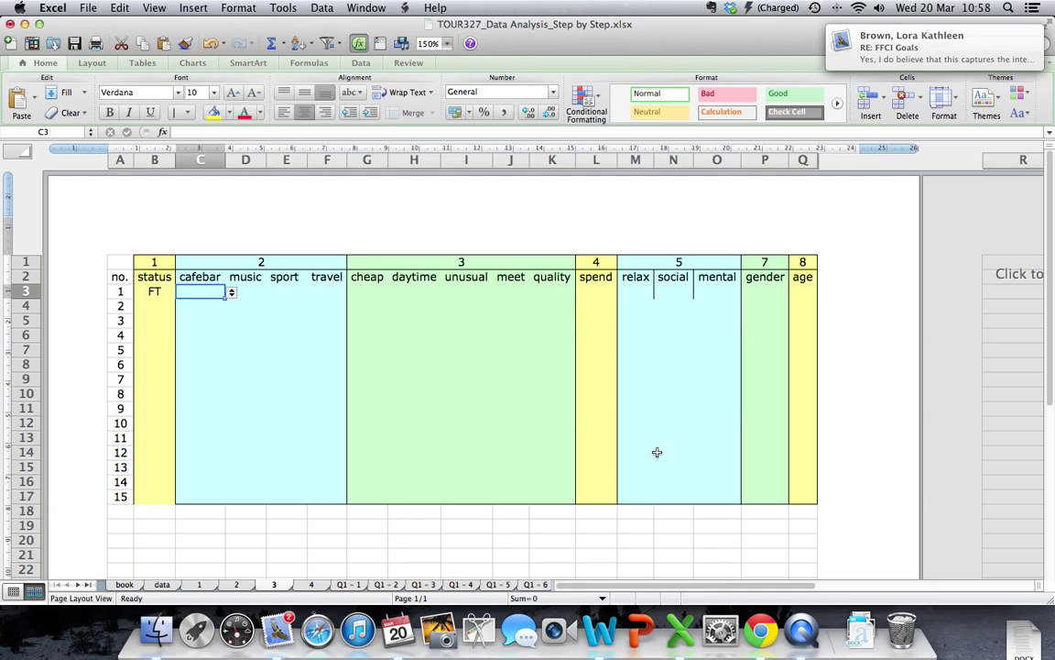
Check C3 offers YCB and NCB, then fill its dropdown down to C17
{"action": "left_click", "coordinate": [232, 292]}
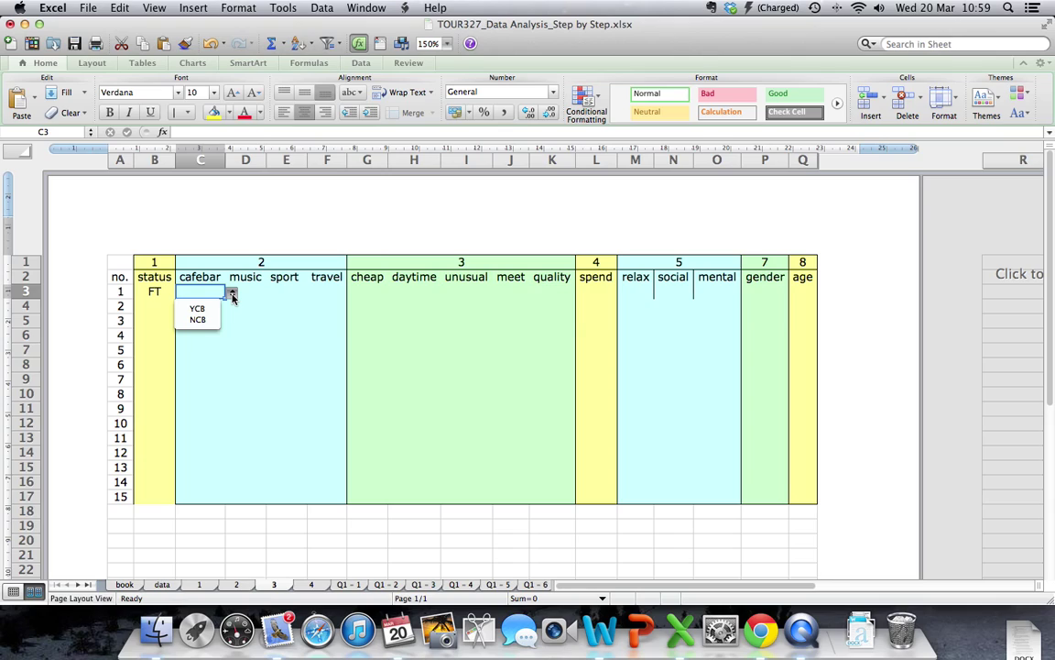
{"action": "left_click", "coordinate": [190, 292]}
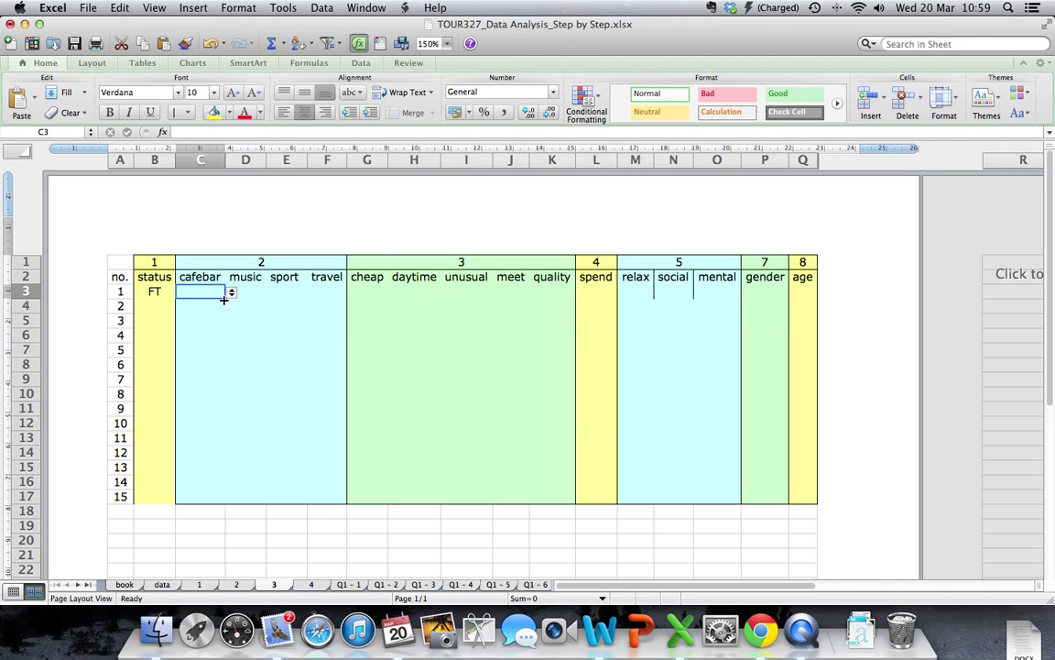
{"action": "left_click_drag", "start_coordinate": [223, 299], "coordinate": [223, 506]}
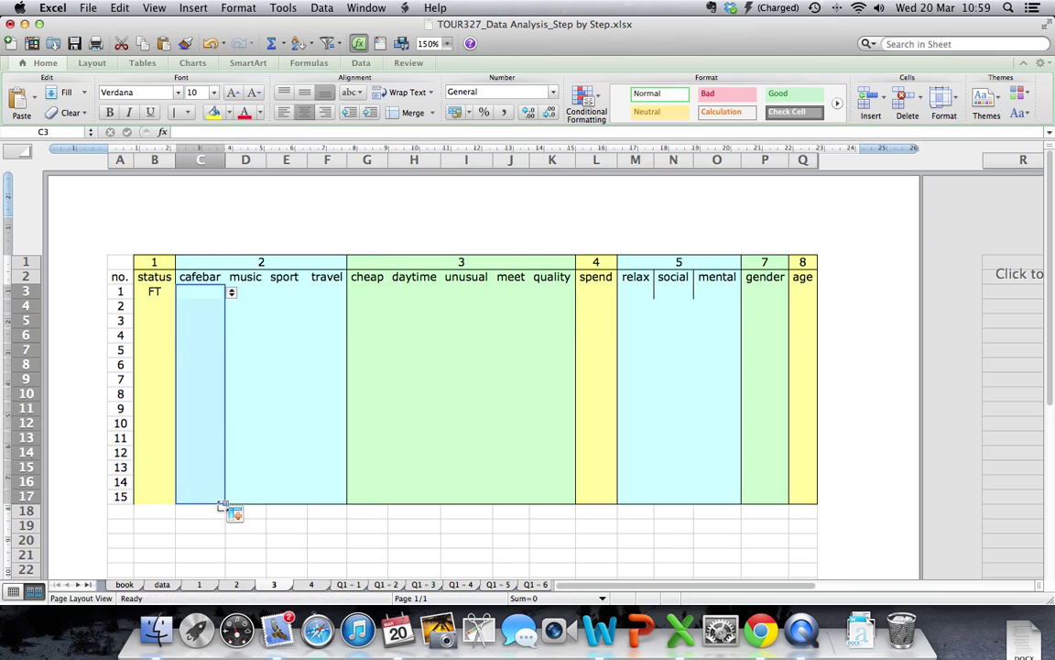
Verify that C10 and C3 both offer the YCB and NCB choices
{"action": "left_click", "coordinate": [211, 302]}
{"action": "left_click", "coordinate": [210, 319]}
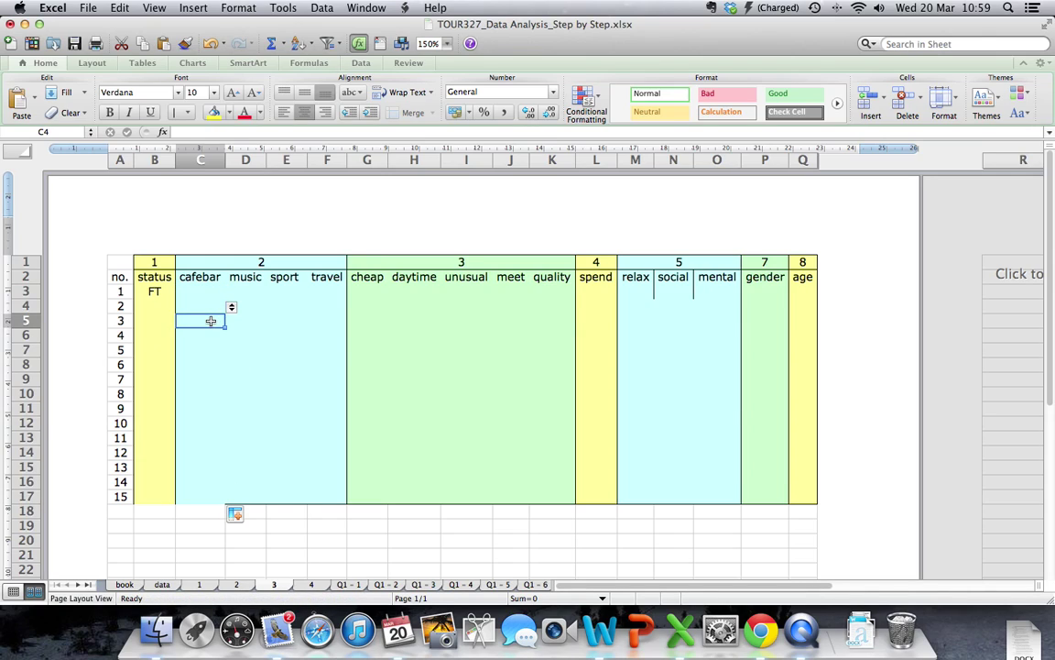
{"action": "left_click", "coordinate": [208, 337]}
{"action": "left_click", "coordinate": [207, 361]}
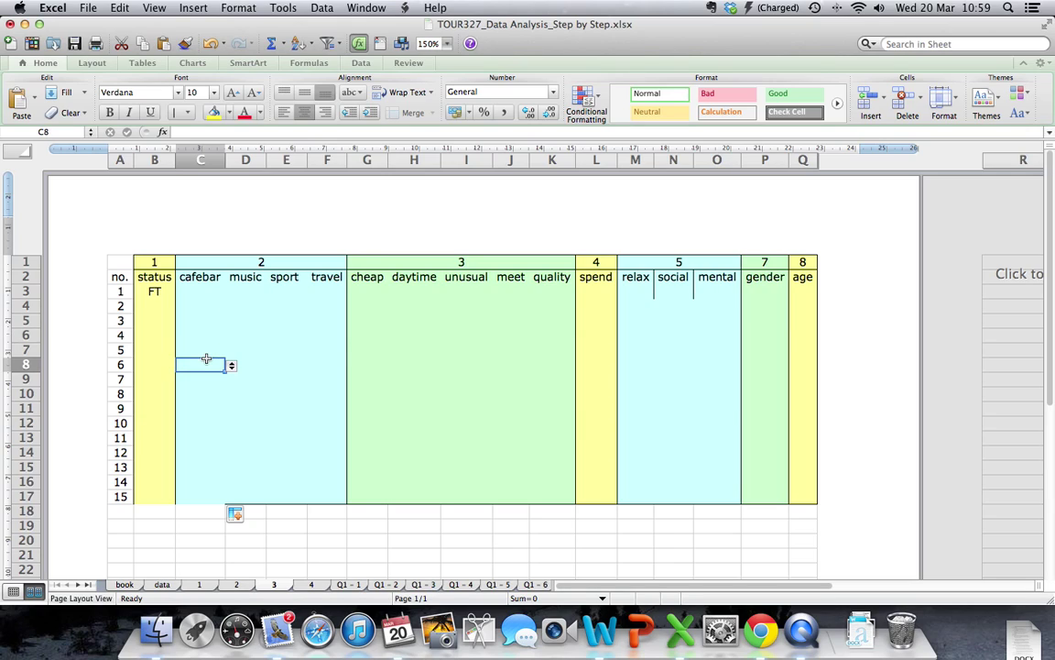
{"action": "left_click", "coordinate": [202, 379]}
{"action": "left_click", "coordinate": [200, 394]}
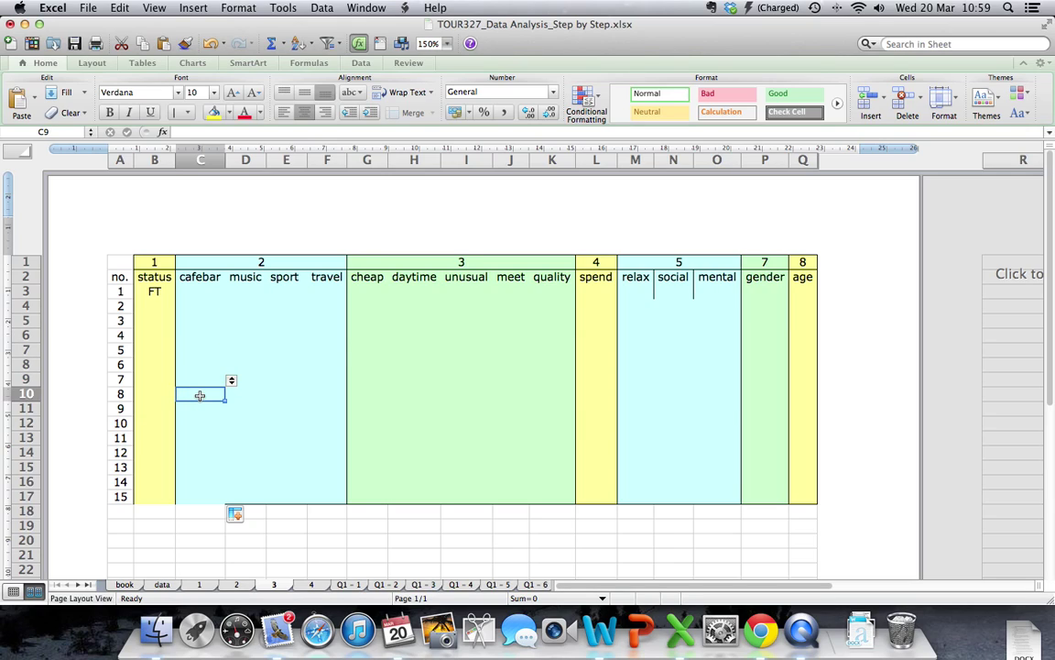
{"action": "left_click", "coordinate": [232, 395]}
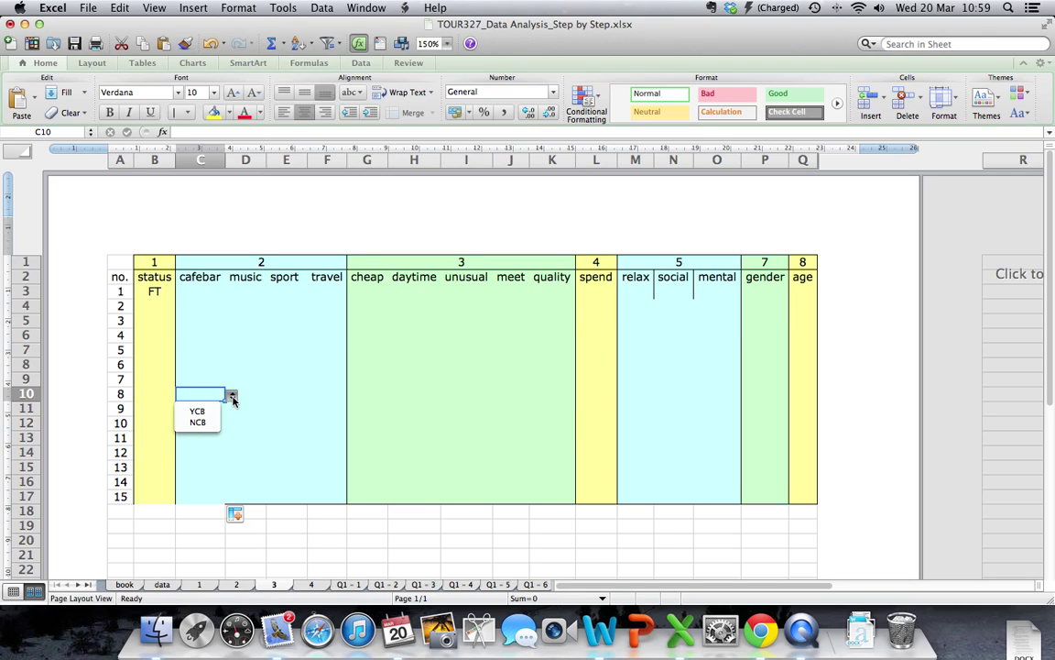
{"action": "left_click", "coordinate": [199, 289]}
{"action": "left_click", "coordinate": [199, 289]}
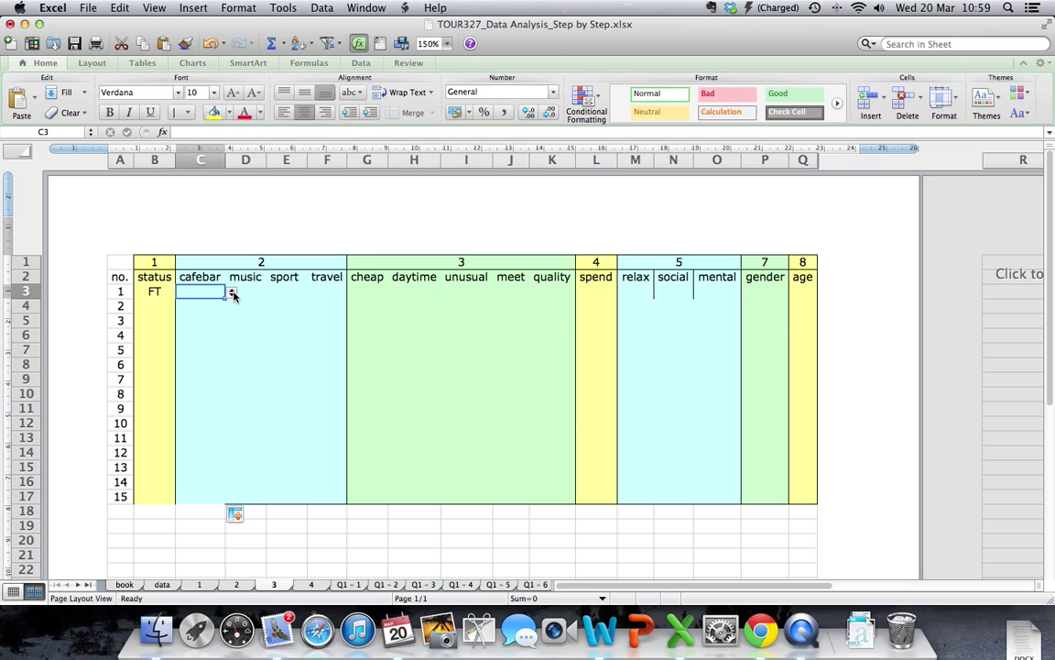
{"action": "left_click", "coordinate": [233, 292]}
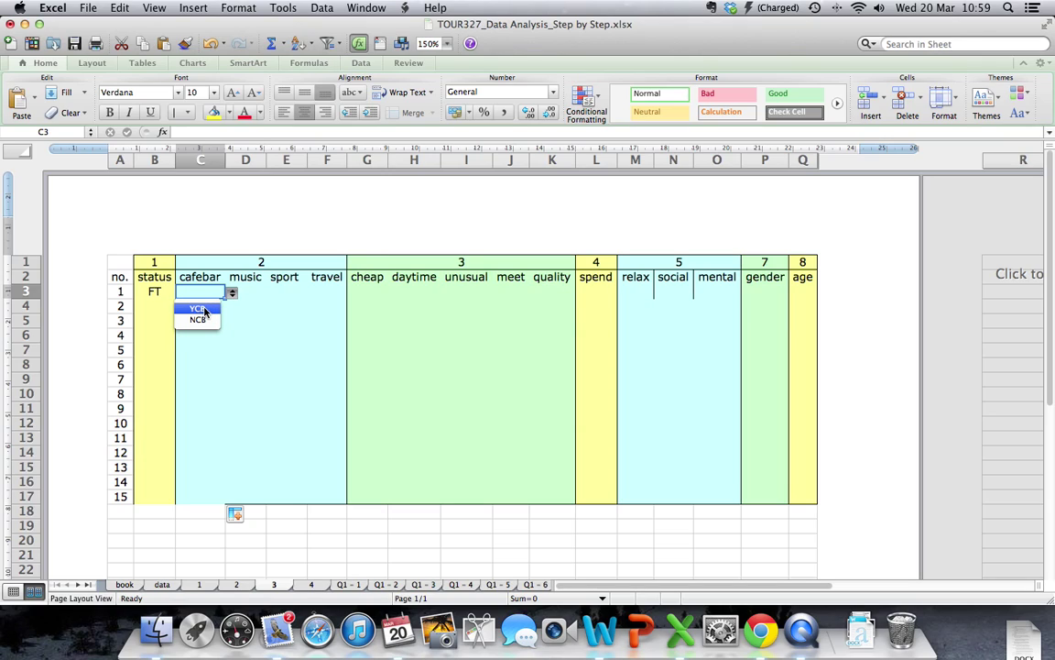